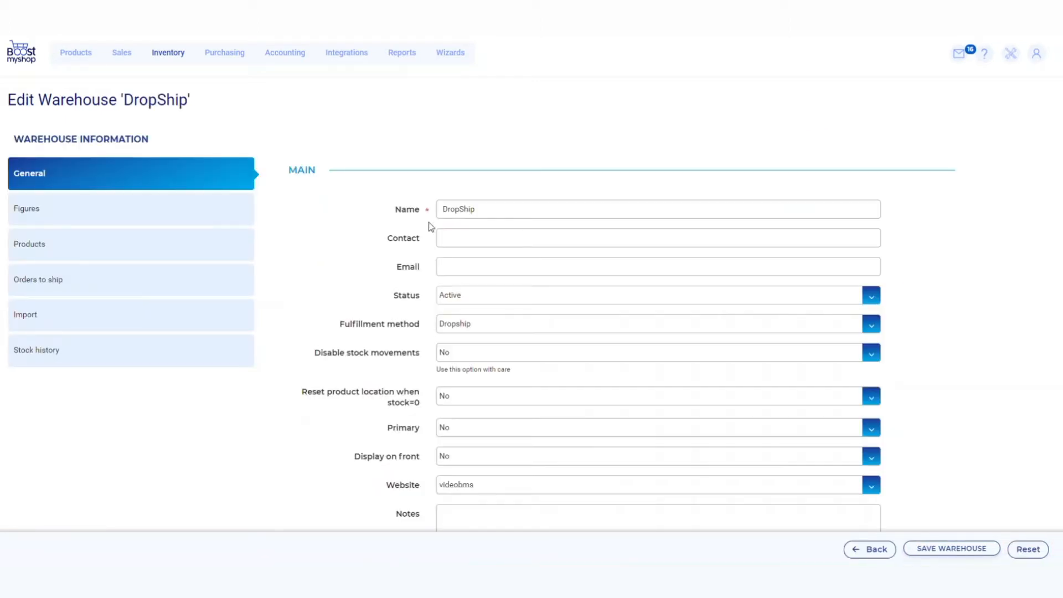
Save the DropShip warehouse with Dropship as its fulfillment method and display its product list.
click(475, 330)
click(475, 329)
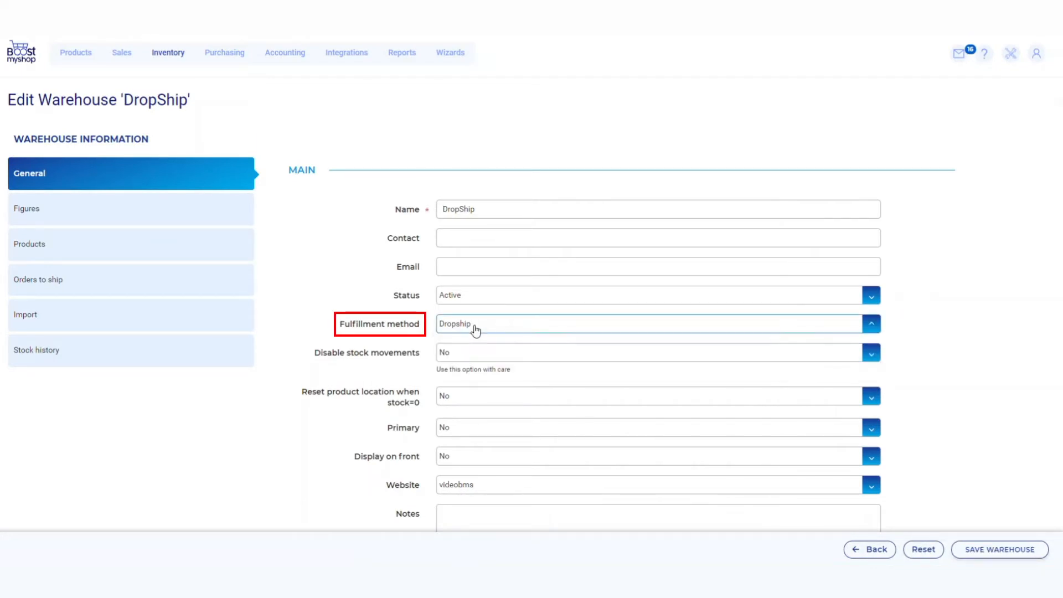
click(1013, 549)
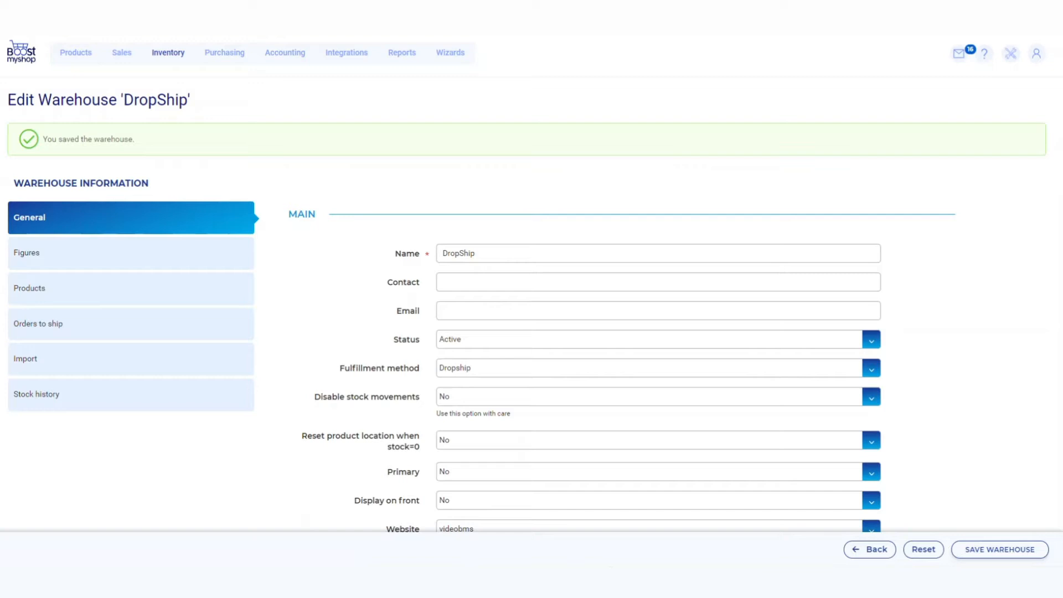
click(131, 300)
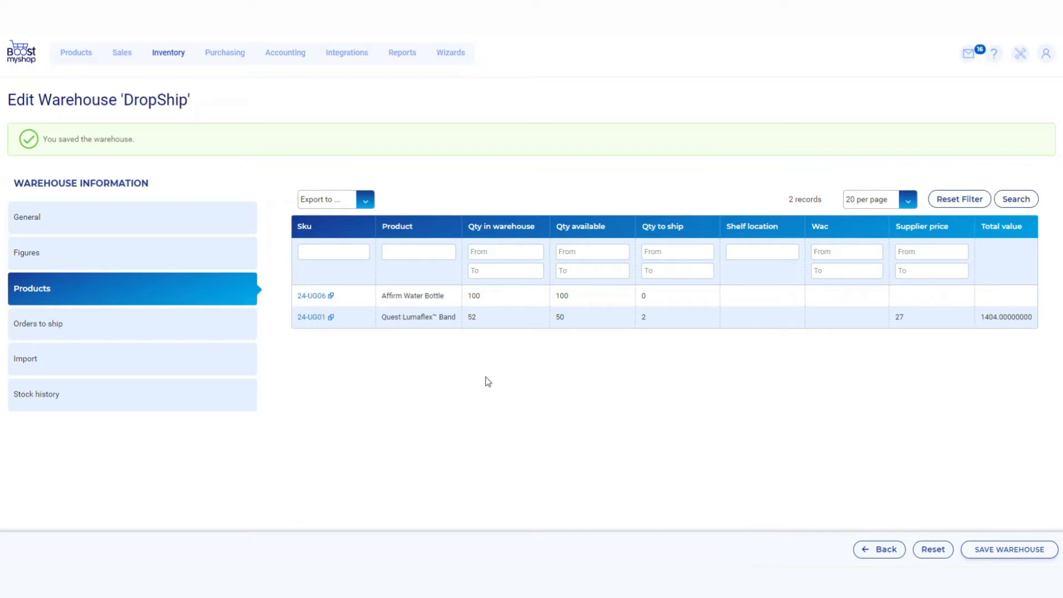
Open the configuration of the demo.boostmyshop.com M2 integration and examine the warehouses selected for stock level export.
mouse_move(344, 54)
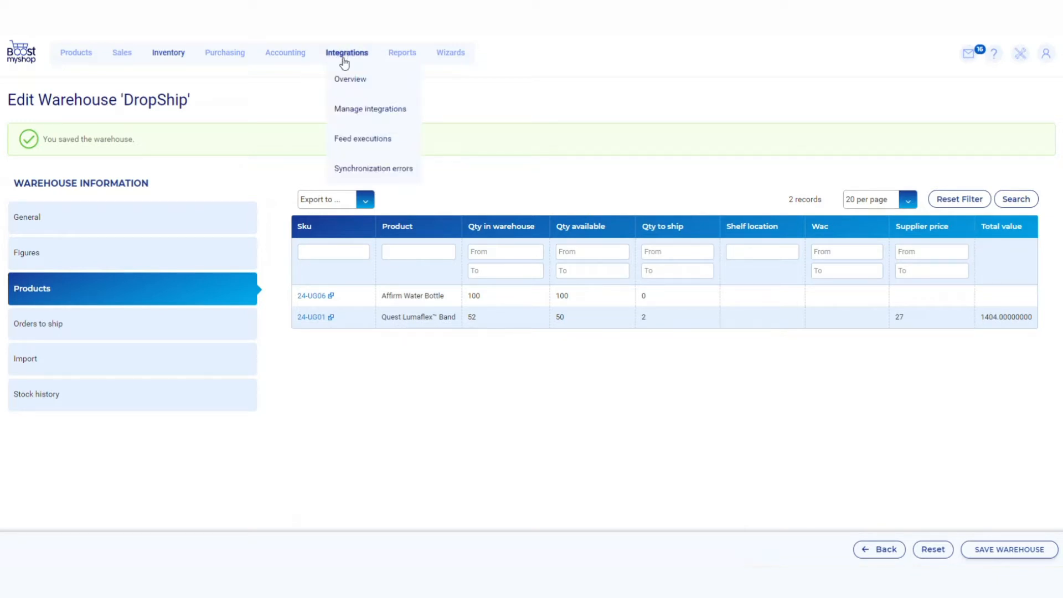
click(363, 124)
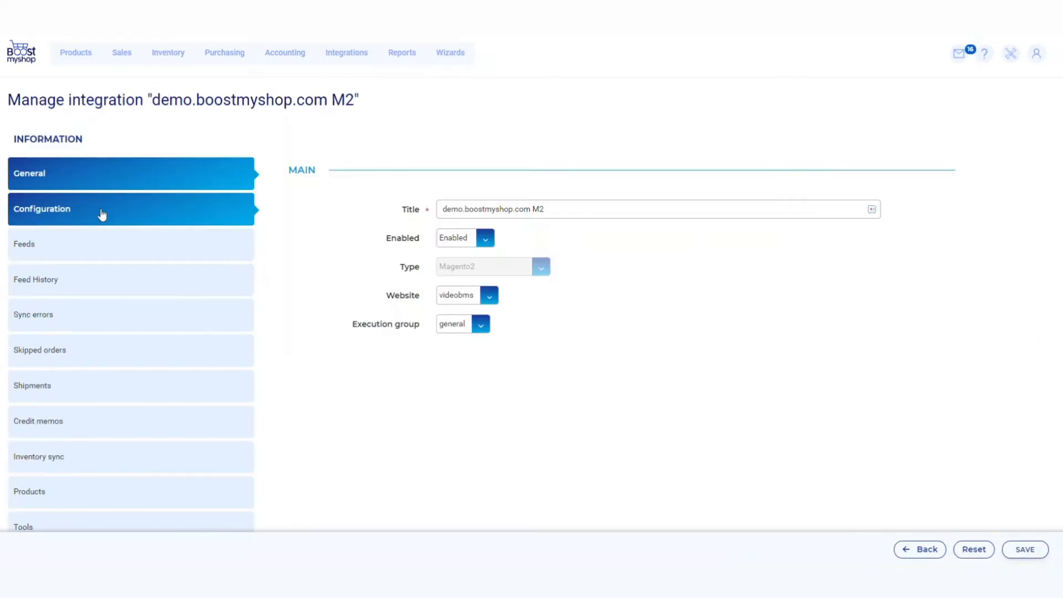
click(102, 216)
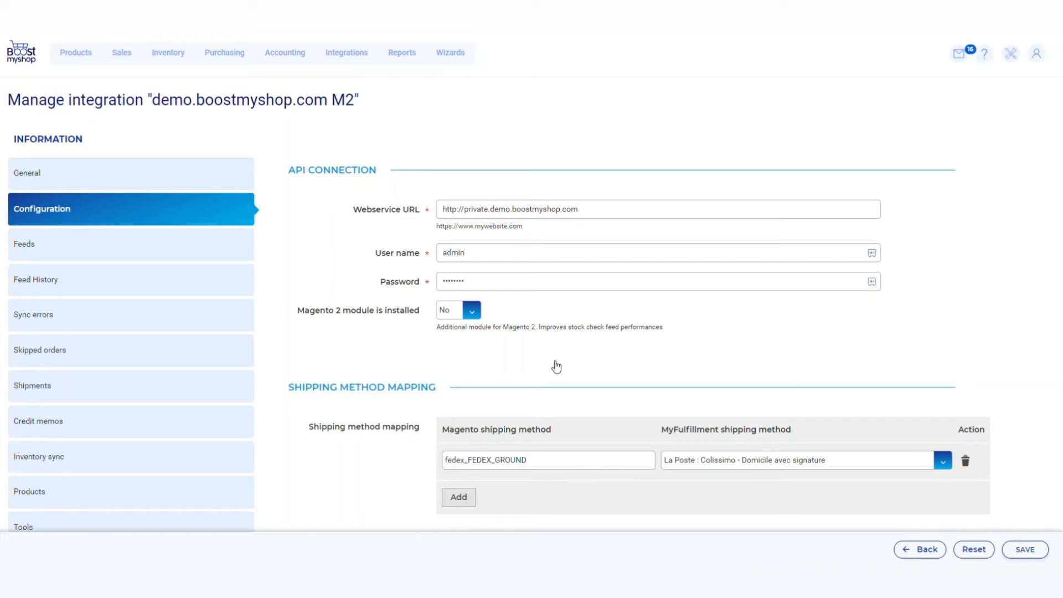
scroll(556, 367, down, 20)
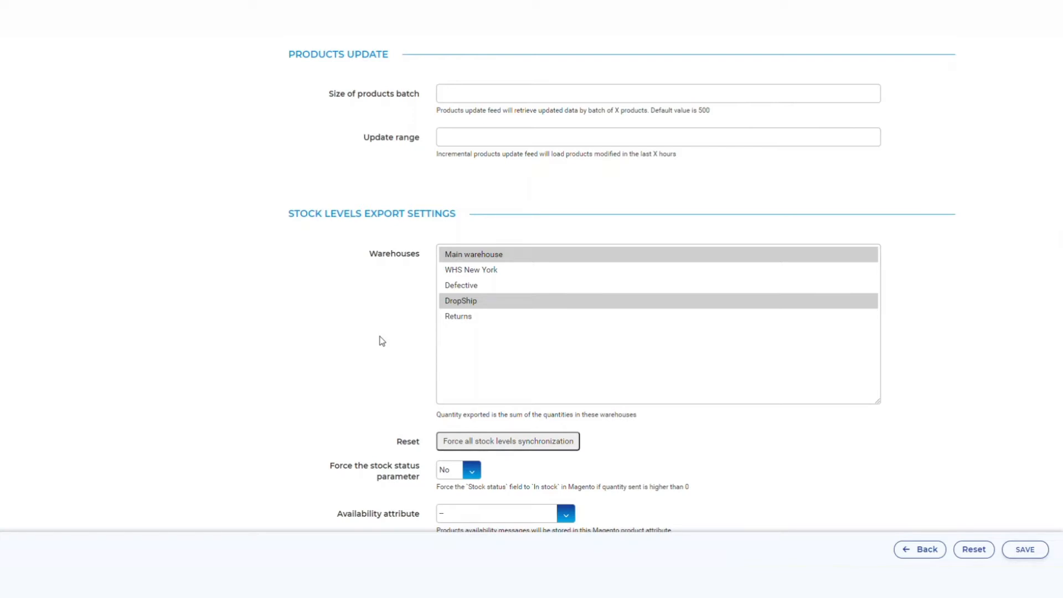
scroll(382, 342, up, 20)
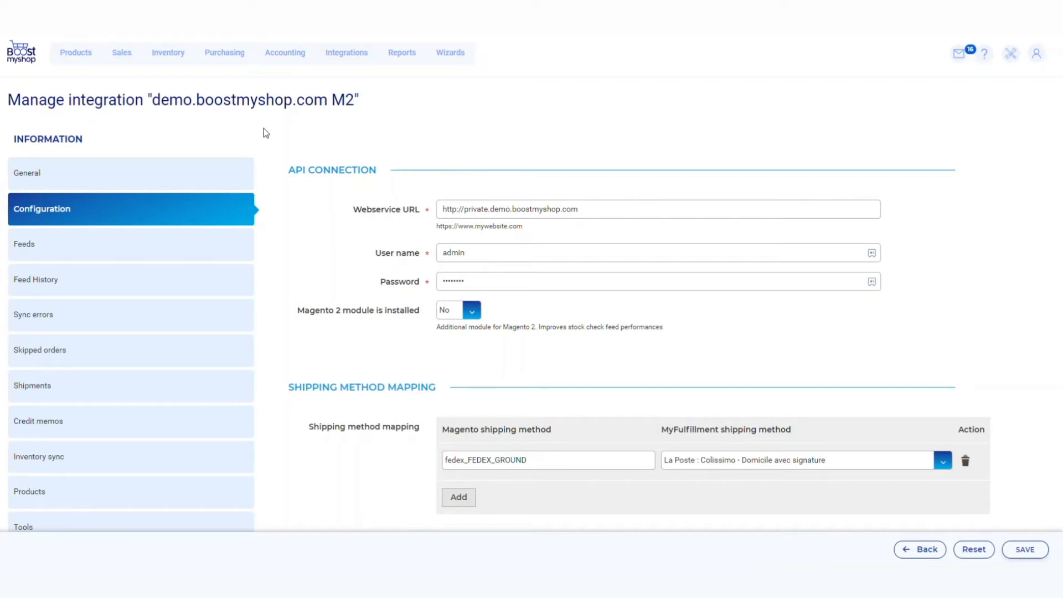
Open the sales orders list and view the details of the April 12, 2021 order dispatched from the DropShip warehouse.
click(131, 53)
scroll(976, 276, down, 3)
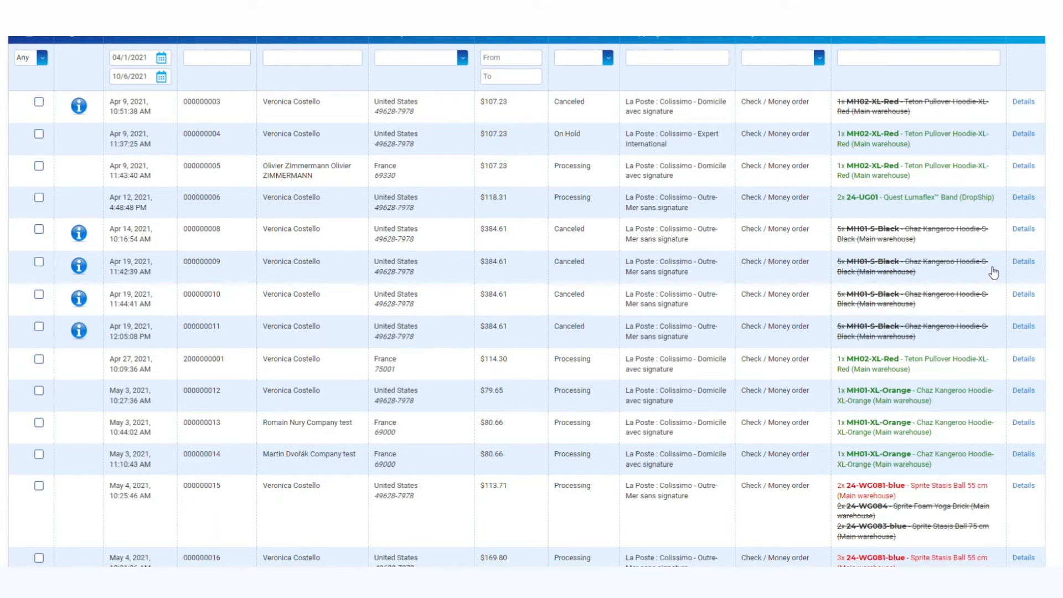
click(1029, 198)
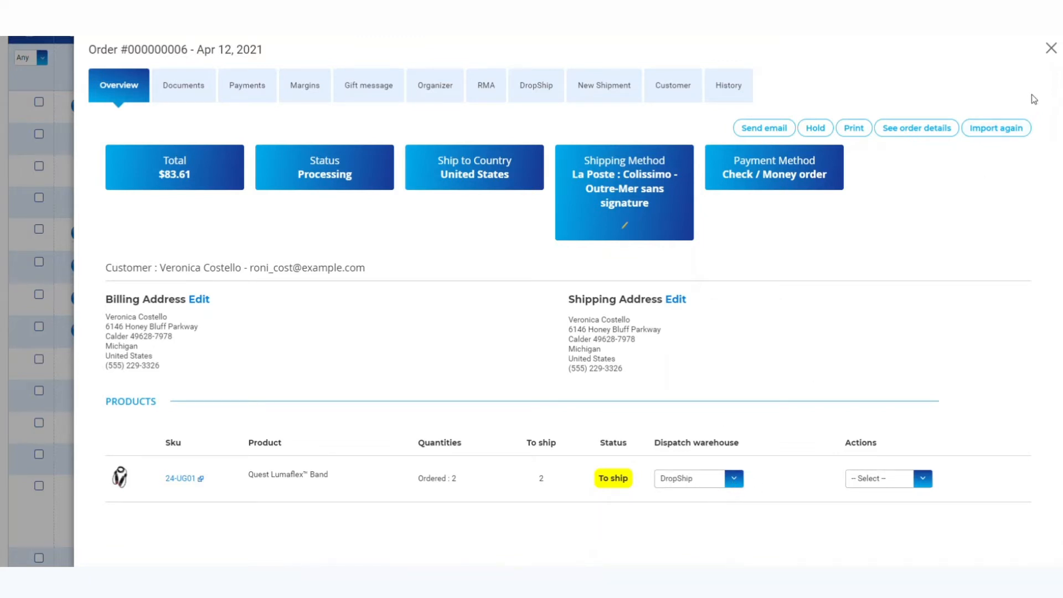
click(1051, 48)
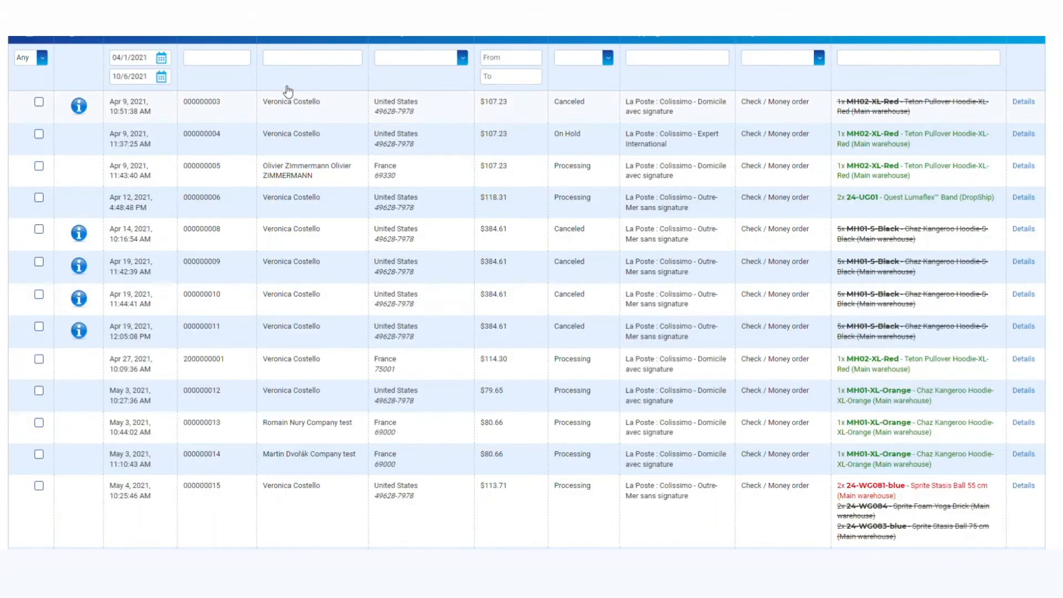
Open the warehouse routing rules and examine the priority and actions of the in-stock products rule.
scroll(284, 88, up, 3)
mouse_move(168, 57)
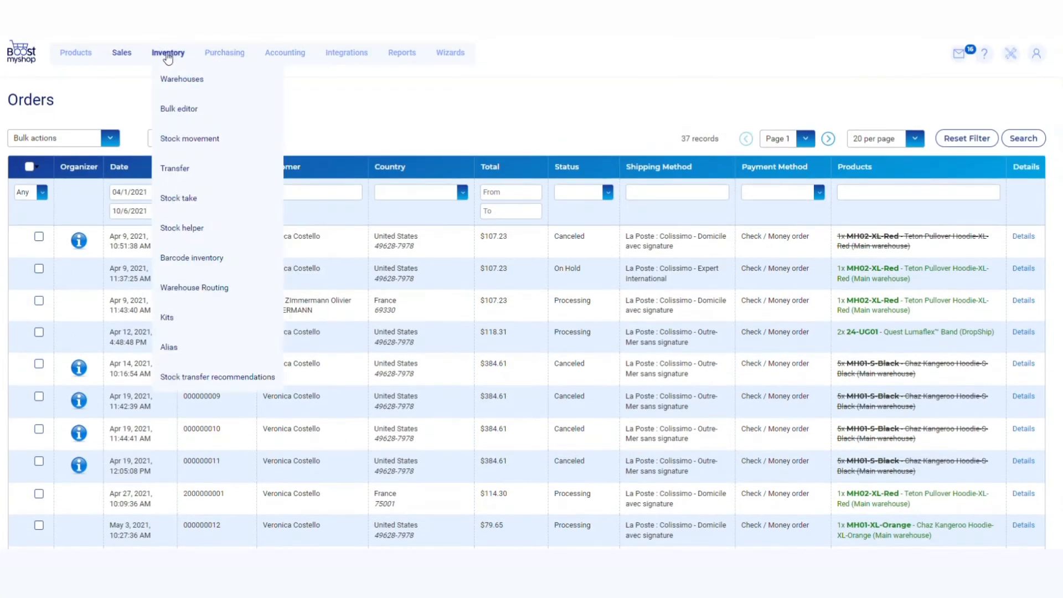
click(201, 292)
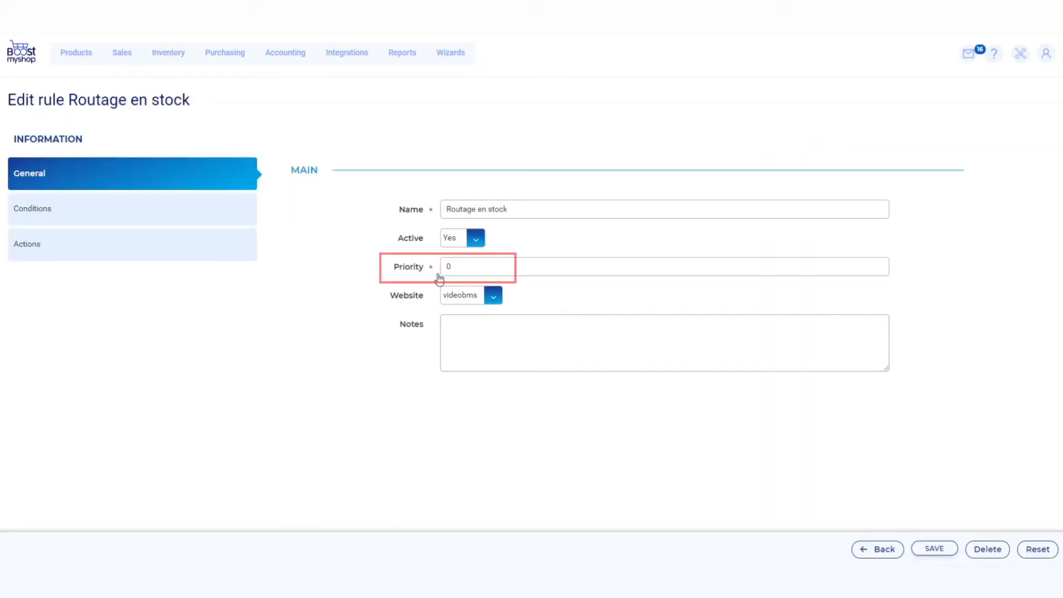
click(141, 247)
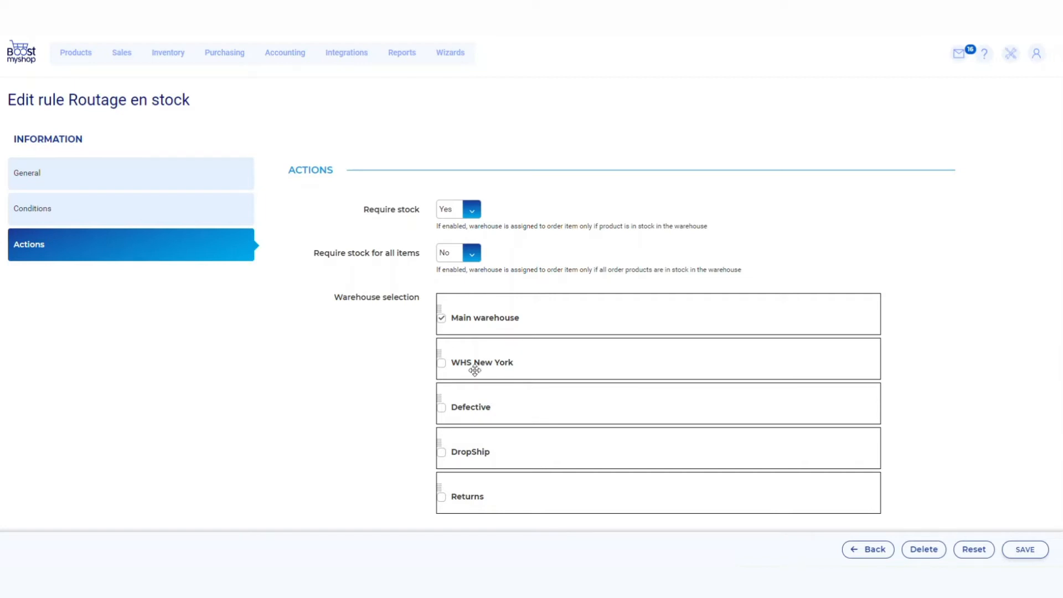
scroll(475, 367, down, 1)
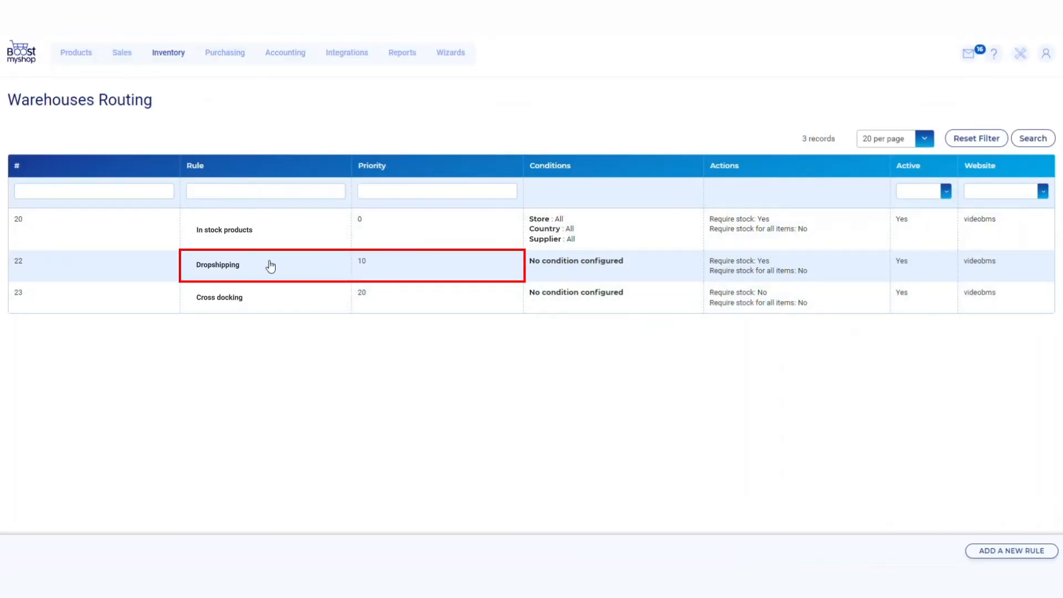
Examine the general settings and actions of the Dropshipping and cross docking routing rules.
click(392, 273)
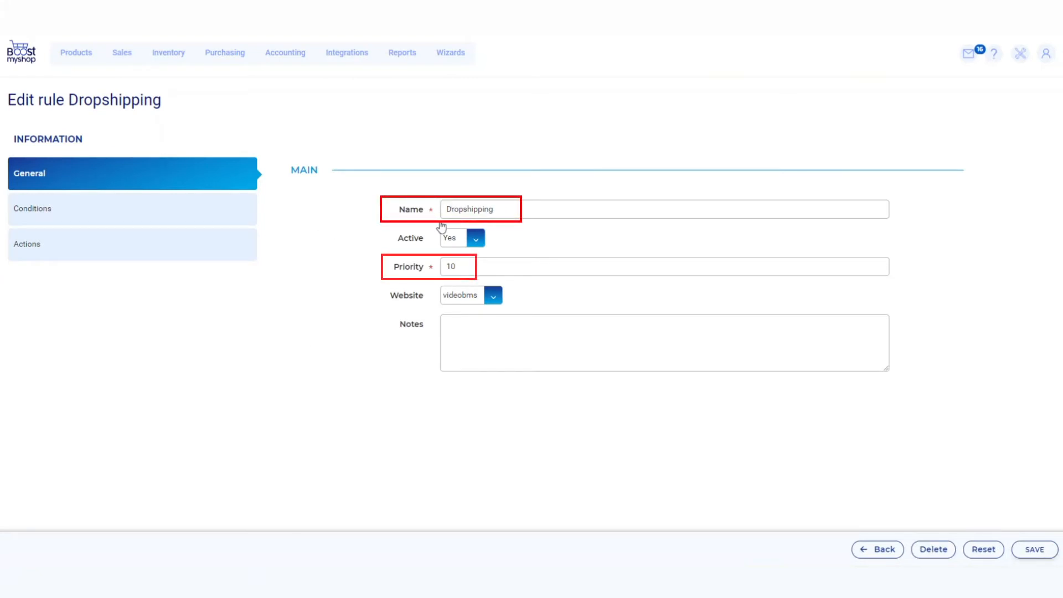
click(97, 256)
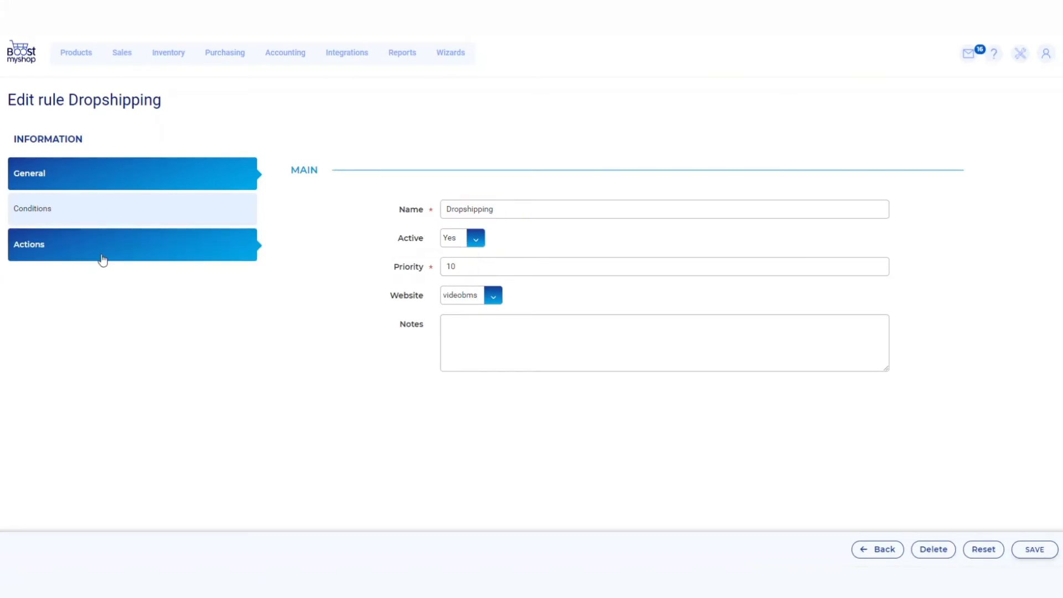
click(869, 548)
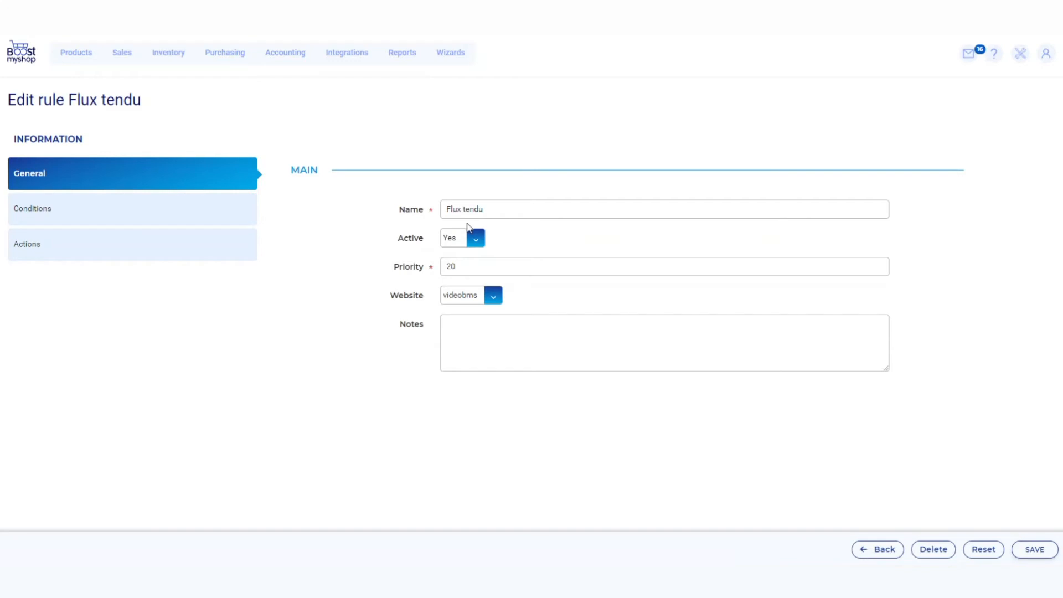
click(147, 258)
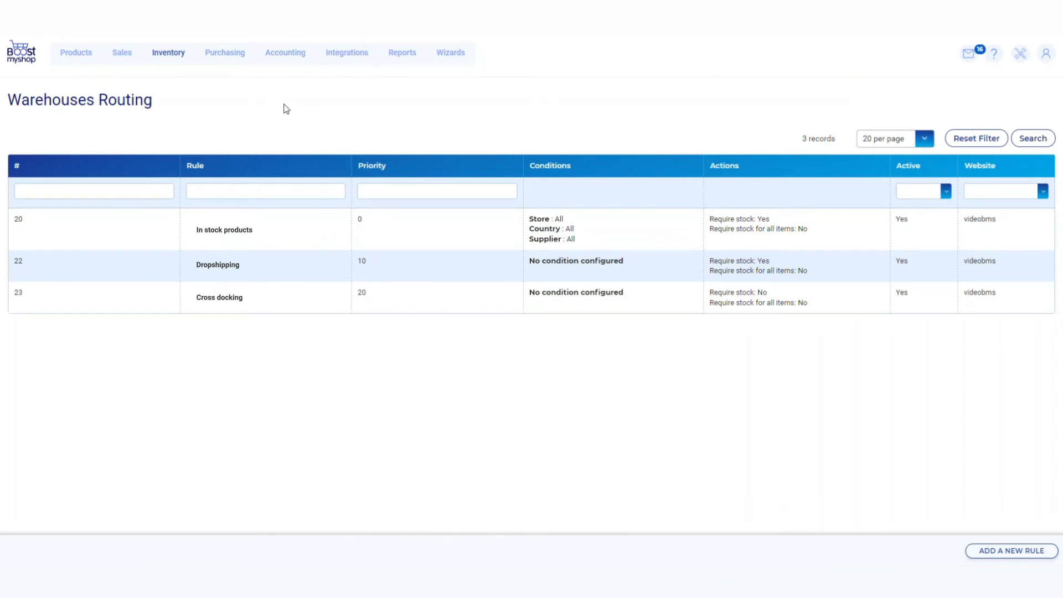
Apply drop shipping to the Quest Lumaflex Band order with Boostmyshop as supplier and display the pending supplier shipments.
click(225, 52)
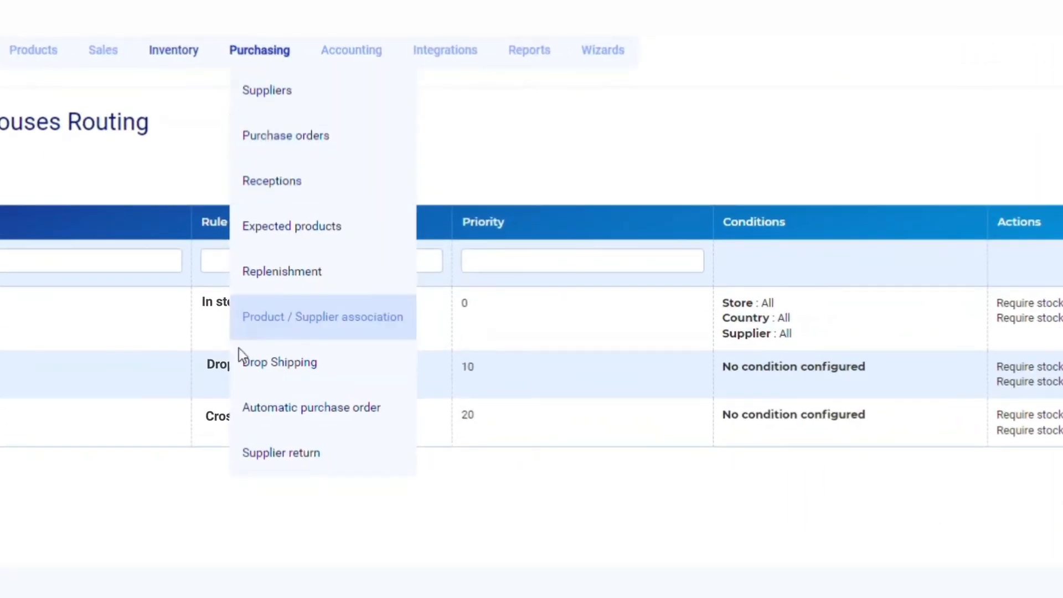
click(266, 370)
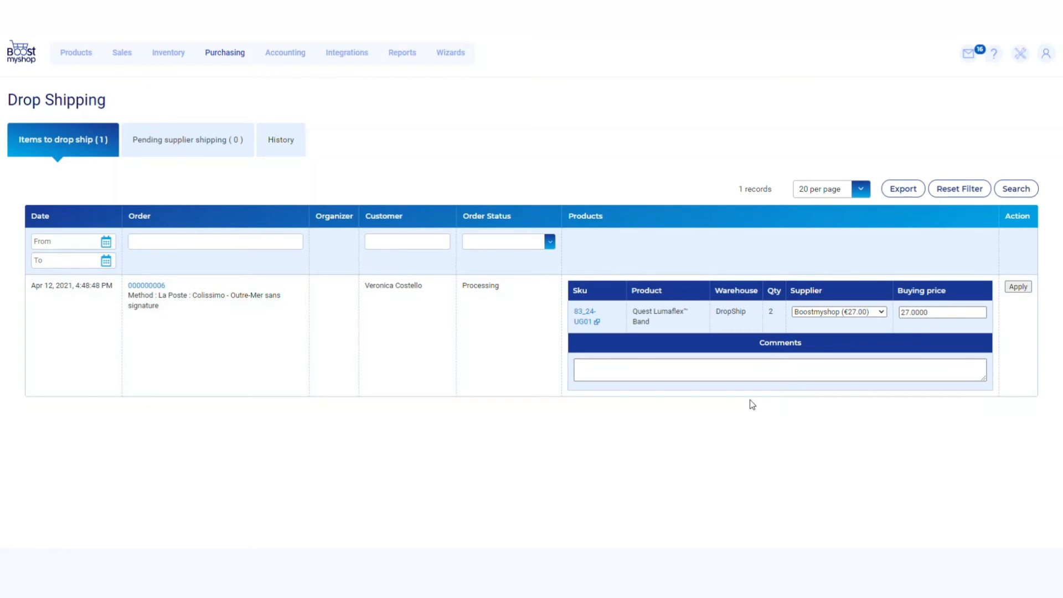
click(836, 311)
click(1015, 288)
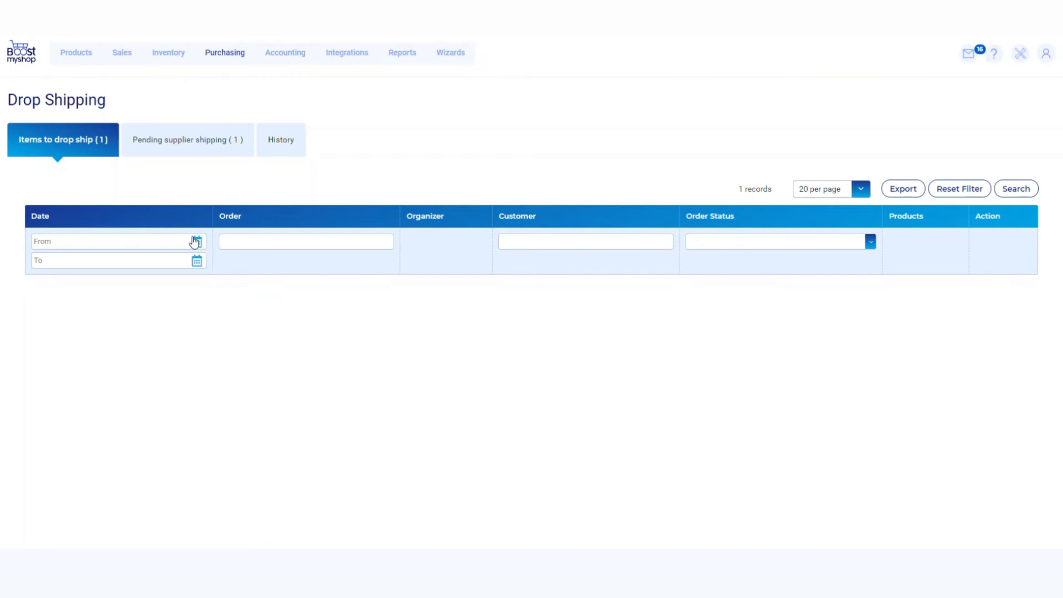
click(171, 150)
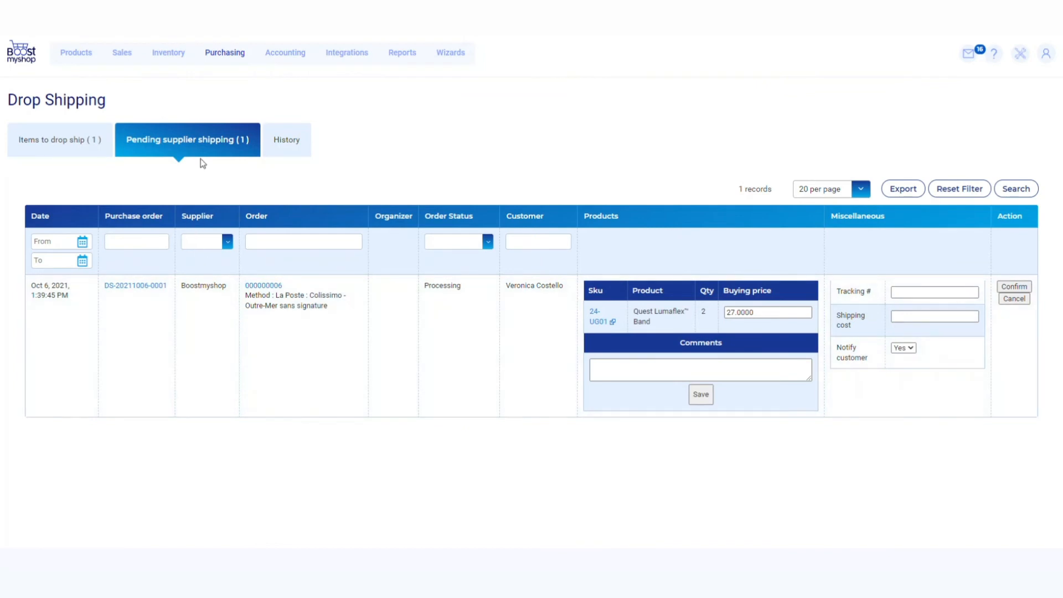
Open the products of the Boostmyshop drop shipping purchase order and print the order to a PDF for viewing.
mouse_move(227, 56)
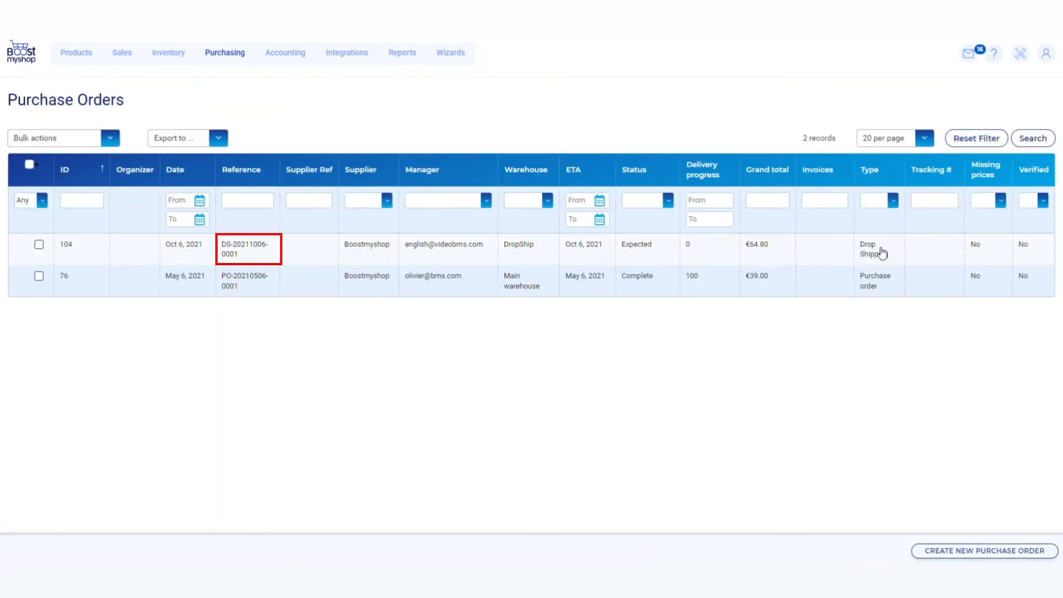
click(247, 243)
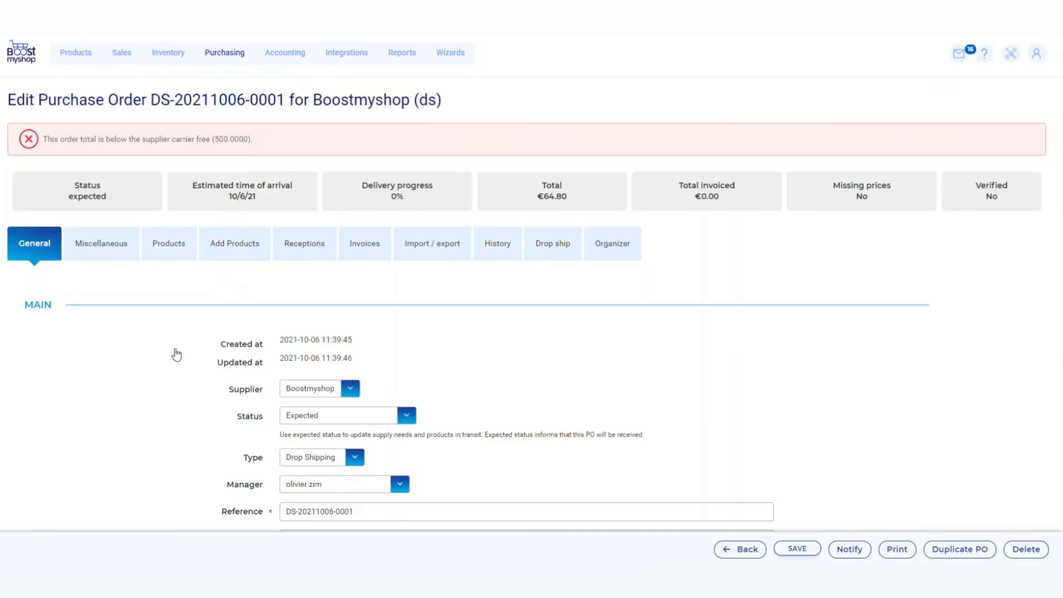
click(179, 252)
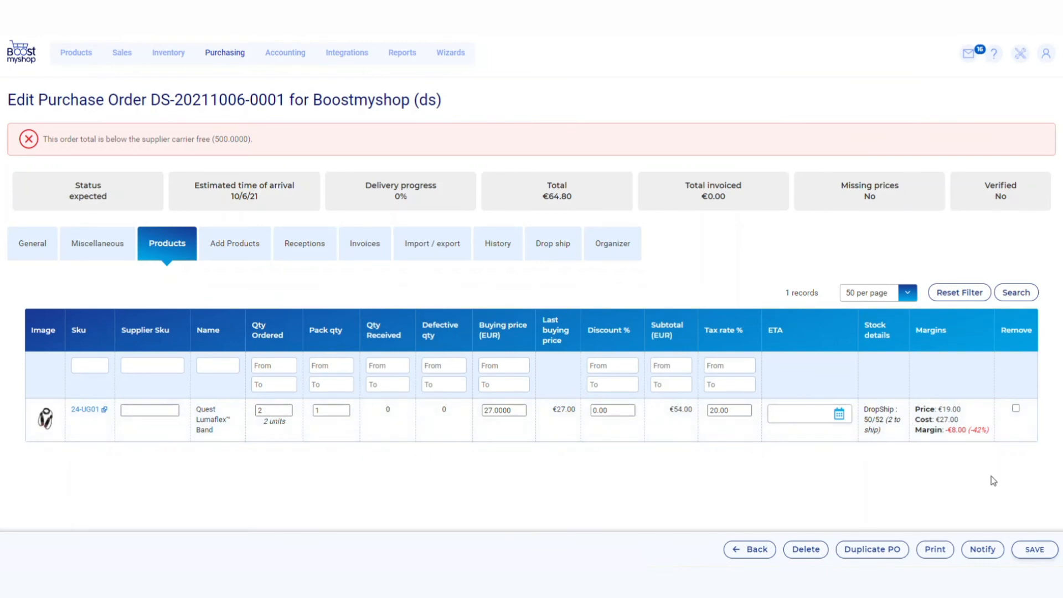
click(939, 551)
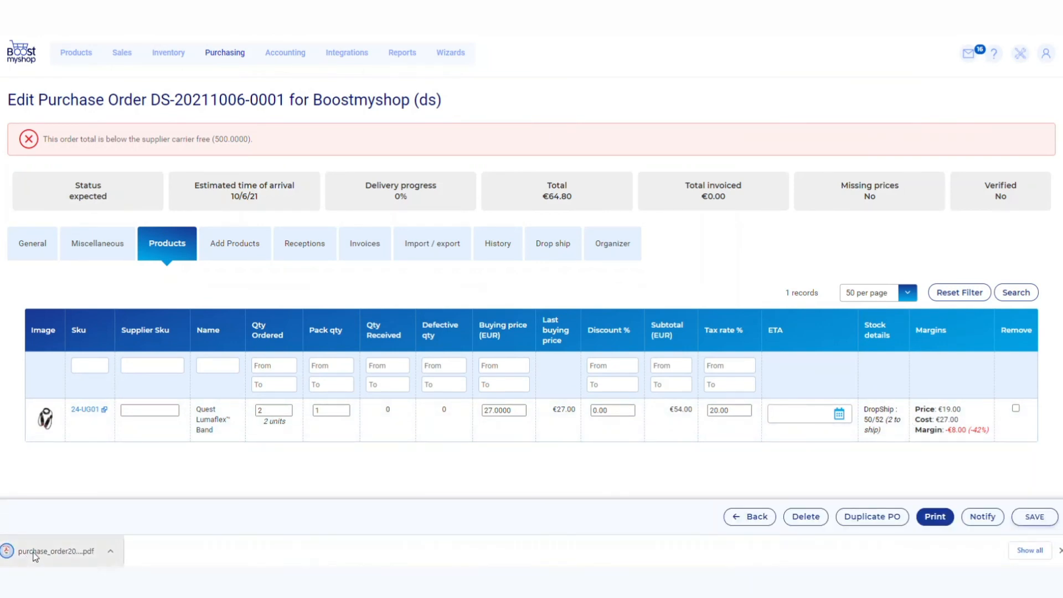
click(35, 552)
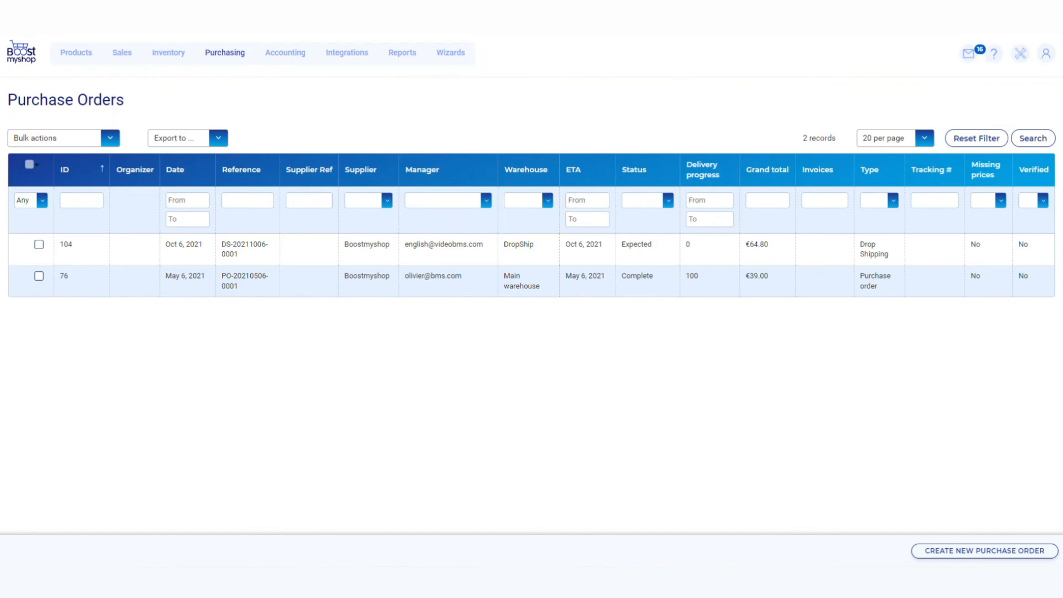
Confirm the pending Boostmyshop supplier shipment with tracking number 12345.
mouse_move(233, 60)
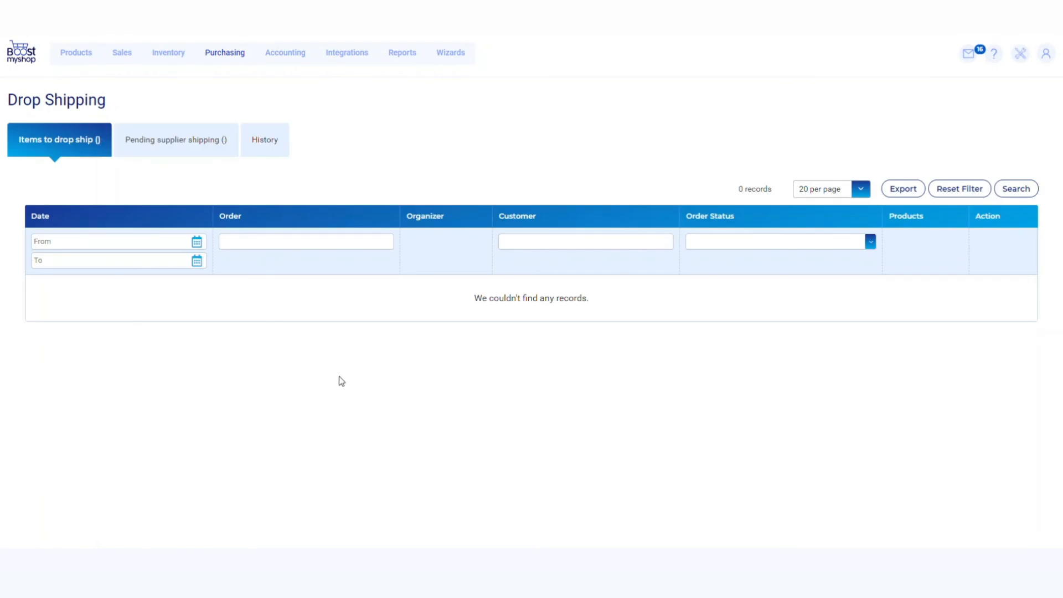
click(189, 155)
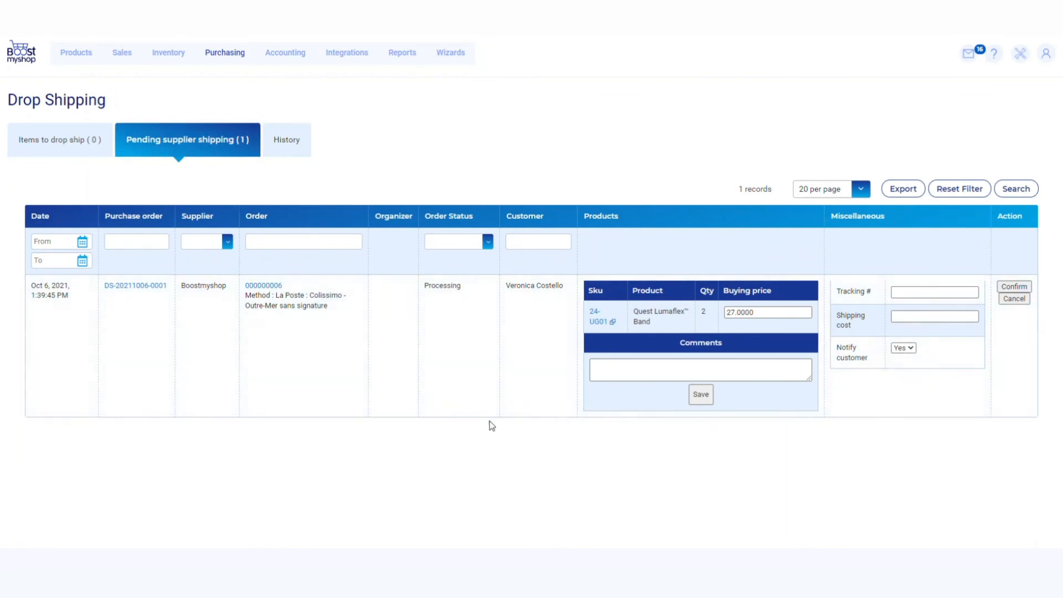
click(901, 292)
text(12345)
click(1022, 292)
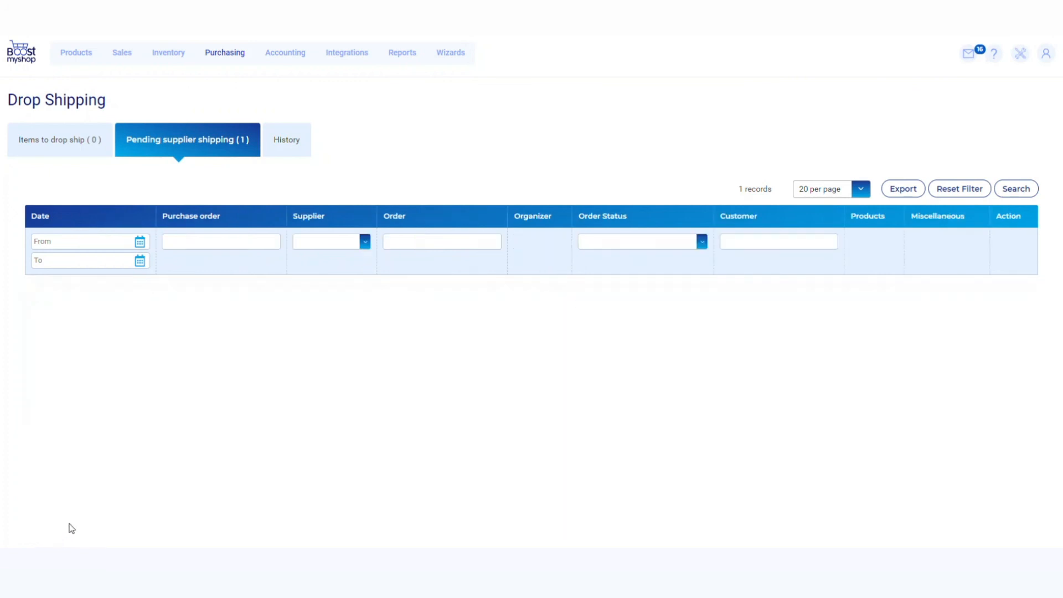
Search the drop shipping history and open the Boostmyshop purchase order from it.
click(304, 148)
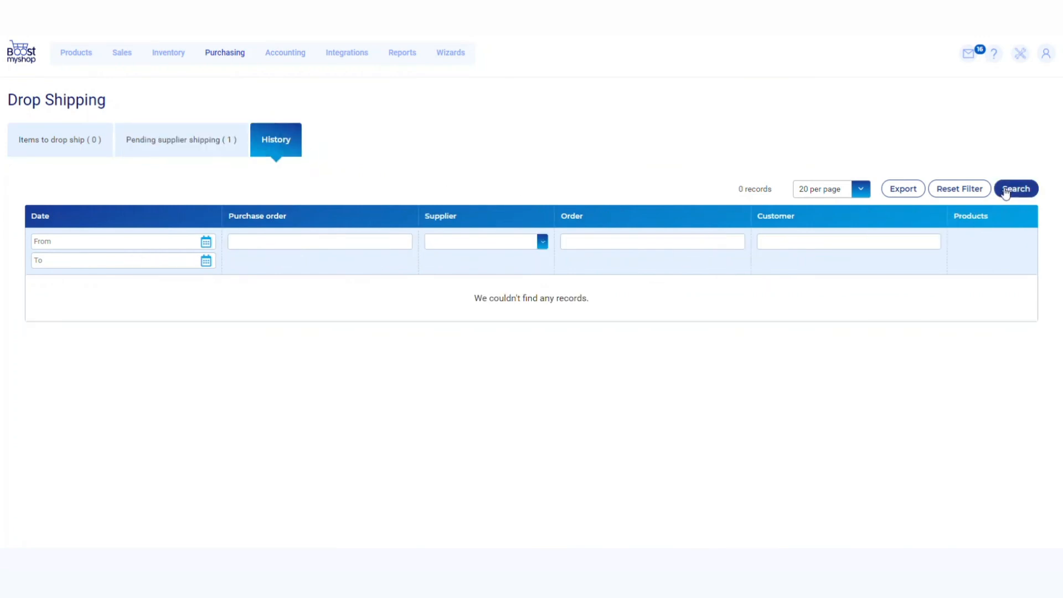
click(1004, 189)
click(179, 287)
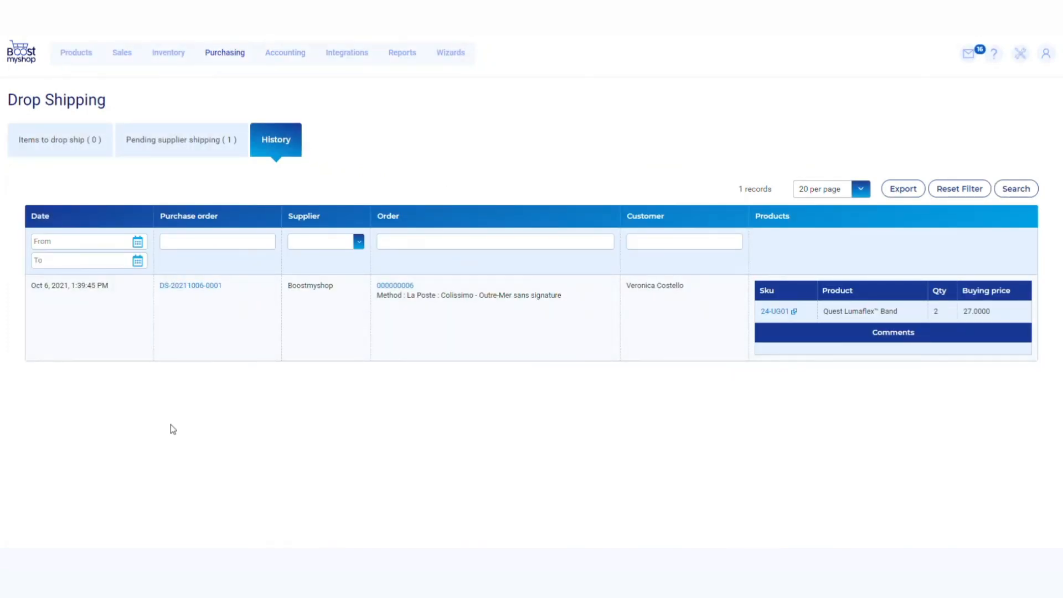
Check the purchase order's status, and examine the documents of the sales order linked to it.
double_click(80, 197)
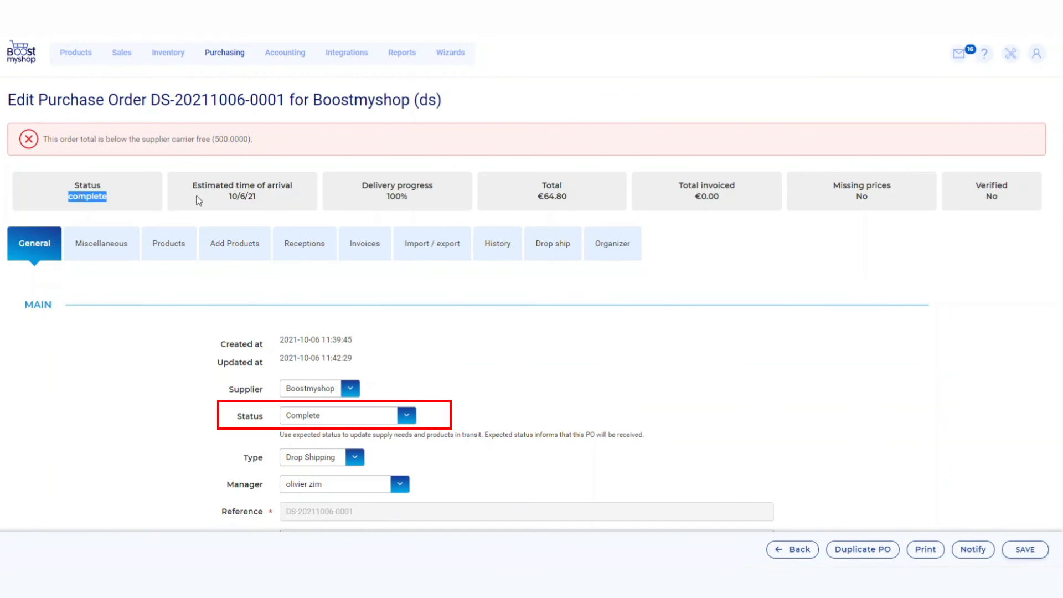
click(553, 243)
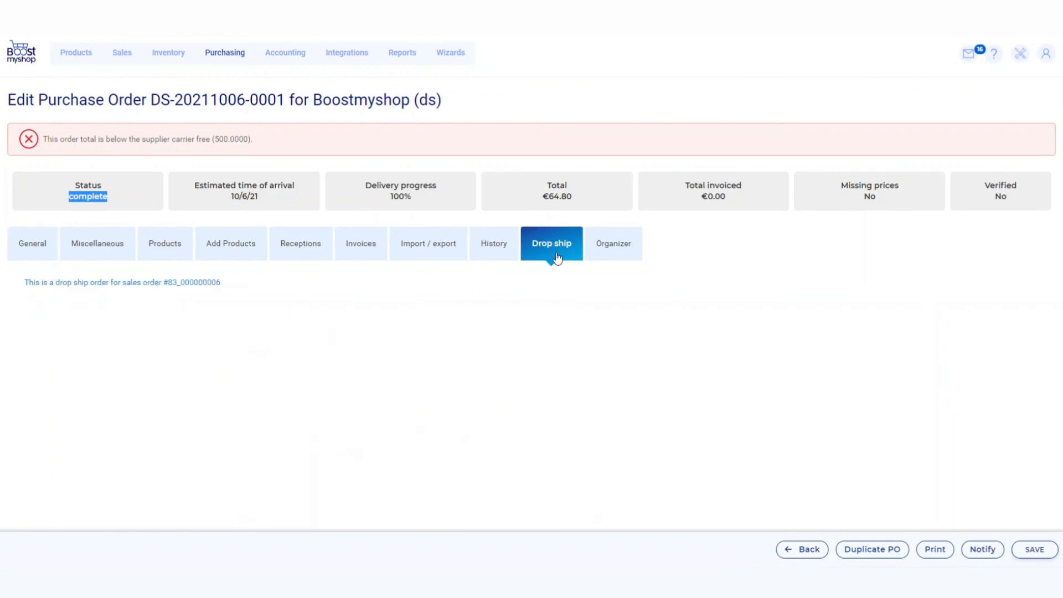
click(97, 284)
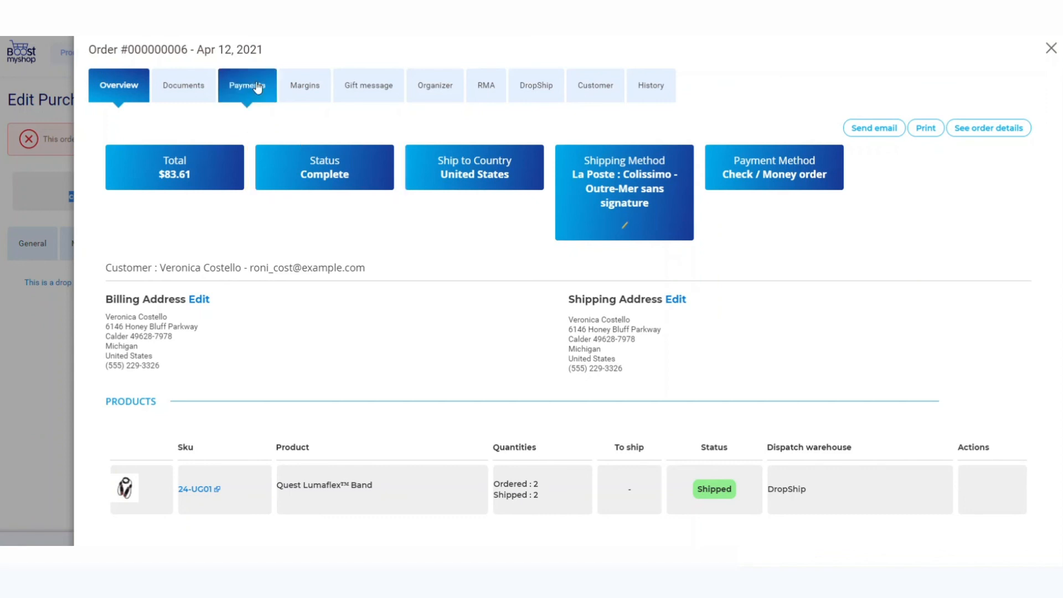
click(191, 90)
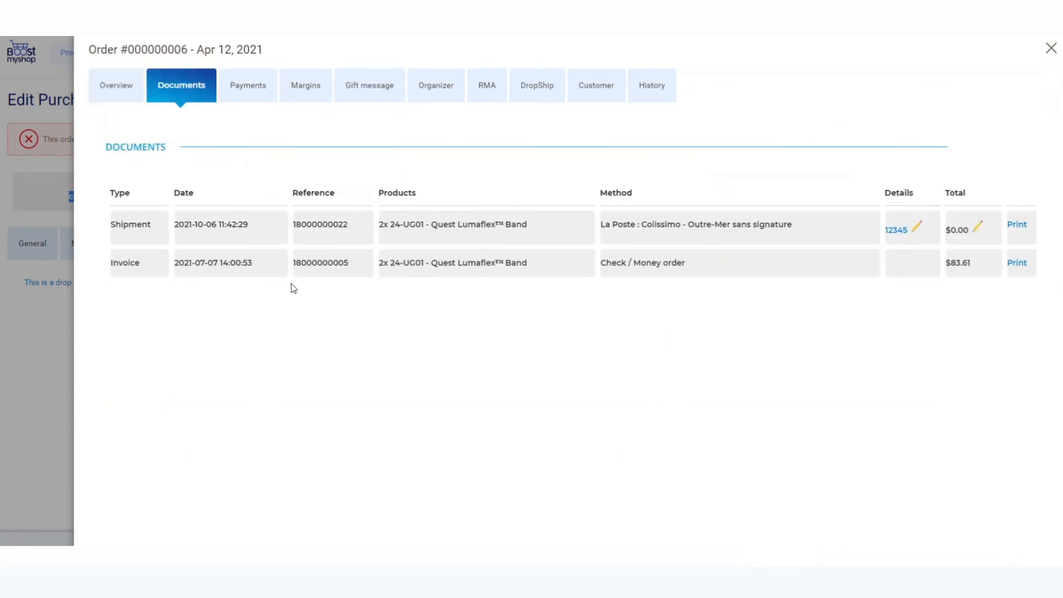